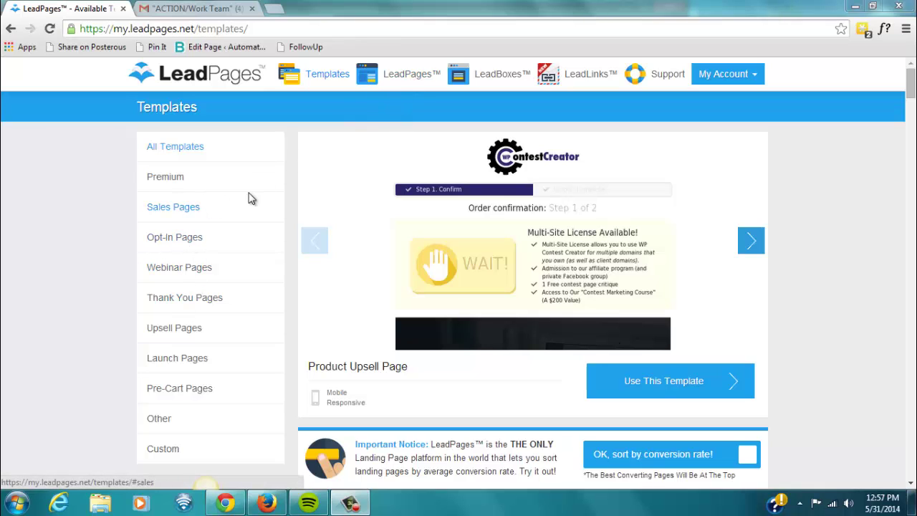
# - Open the "WBB June 2014 Optin No Video" page from the LeadPages list for editing
pyautogui.click(405, 80)
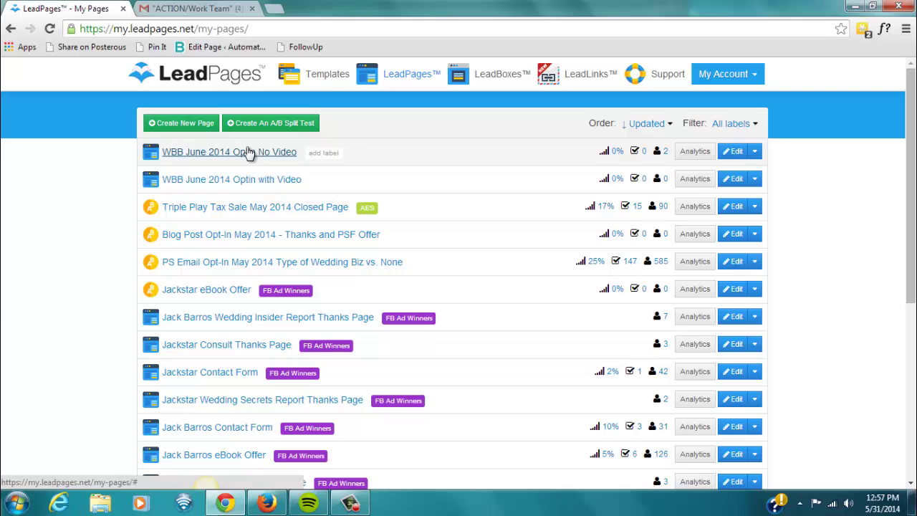
pyautogui.click(734, 151)
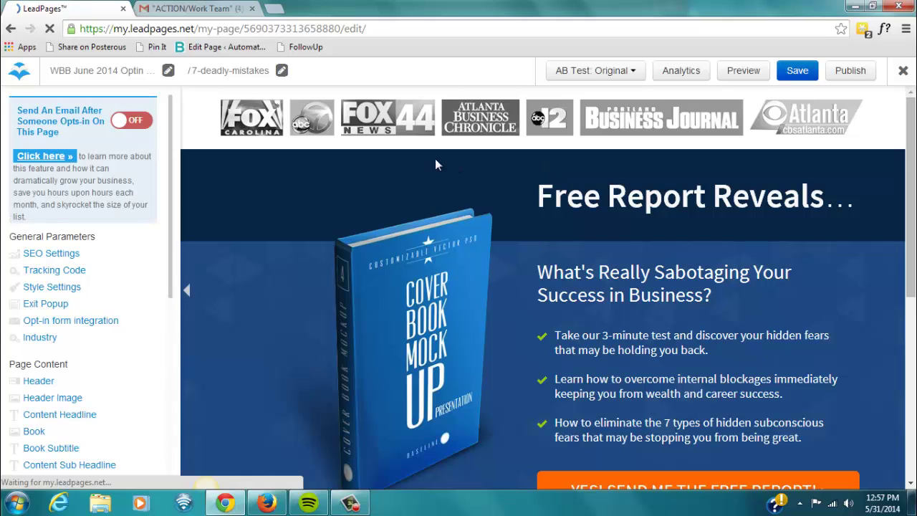
pyautogui.moveTo(910, 152); pyautogui.dragTo(910, 176)
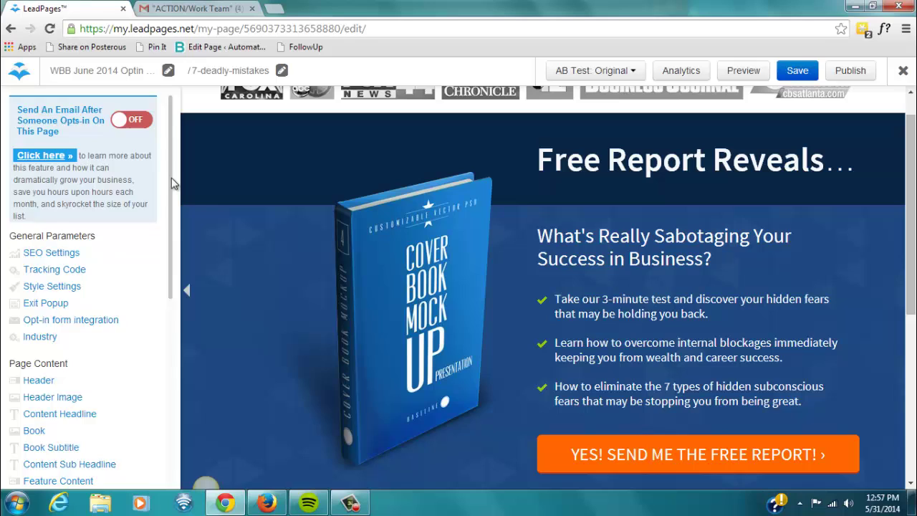
# - Look through the image choices and upload option for the book picture, and leave without changing it
pyautogui.click(529, 310)
pyautogui.click(427, 326)
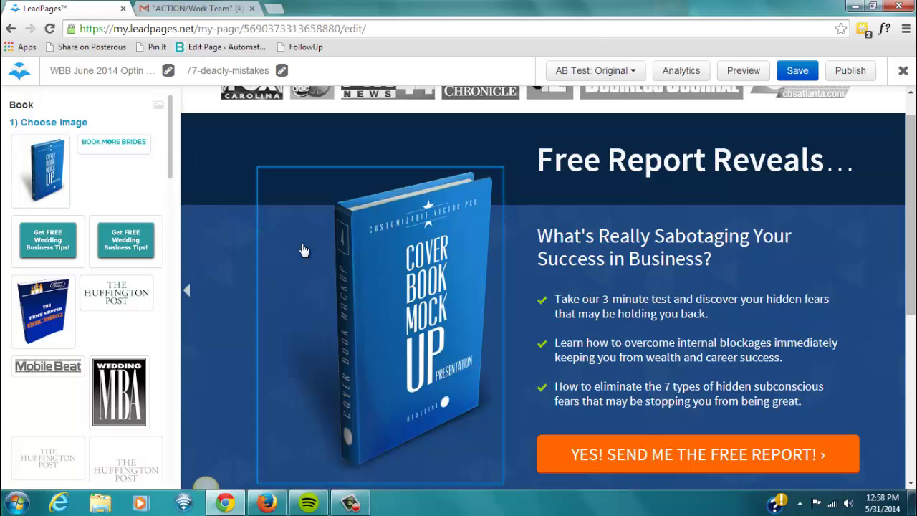
pyautogui.moveTo(913, 219); pyautogui.dragTo(914, 330)
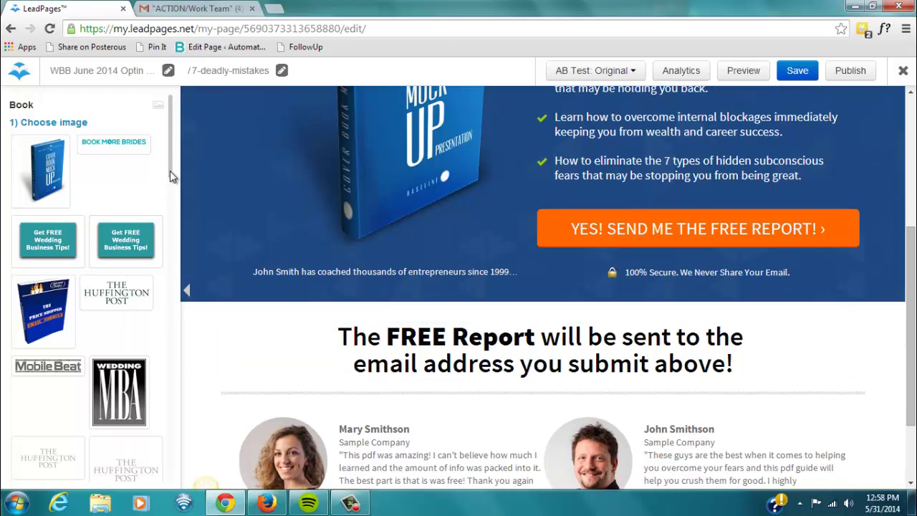
pyautogui.moveTo(170, 170); pyautogui.dragTo(176, 493)
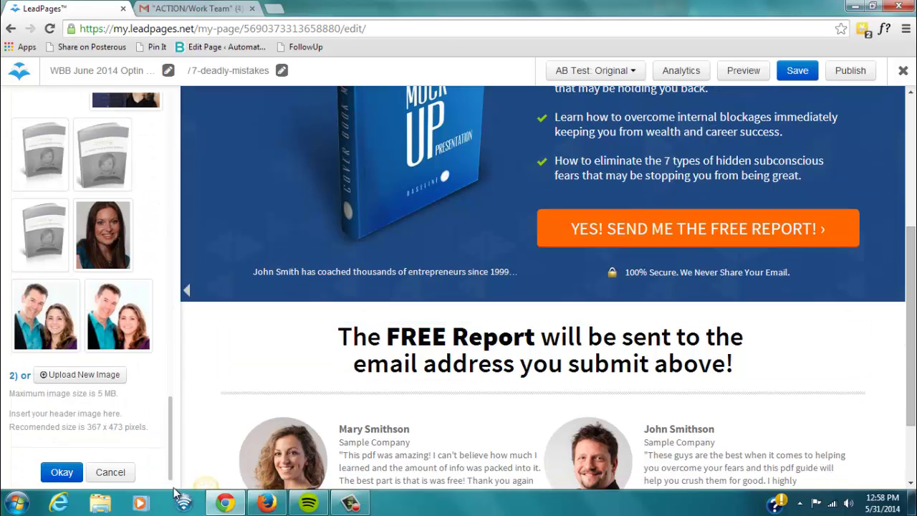
pyautogui.click(112, 472)
pyautogui.moveTo(912, 301); pyautogui.dragTo(907, 77)
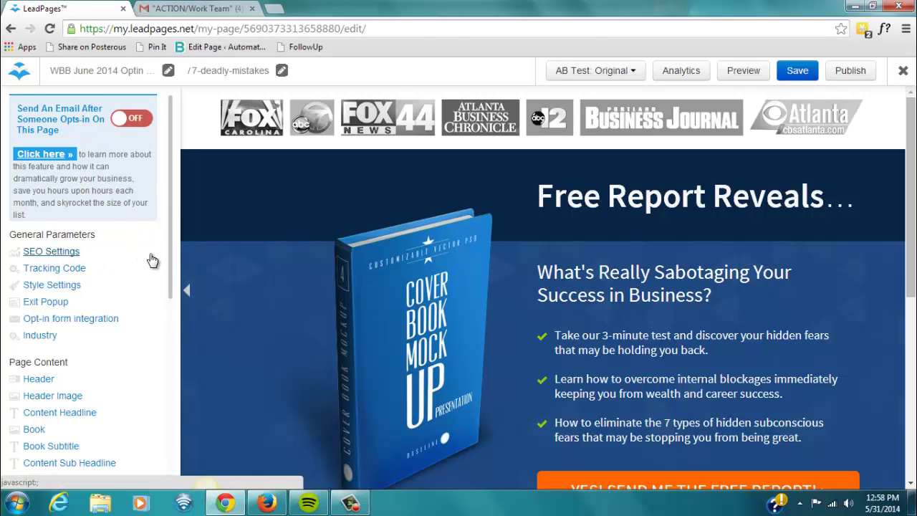
# - Inspect the head tag and end of body tag fields in the page's tracking code settings, and close them
pyautogui.doubleClick(66, 276)
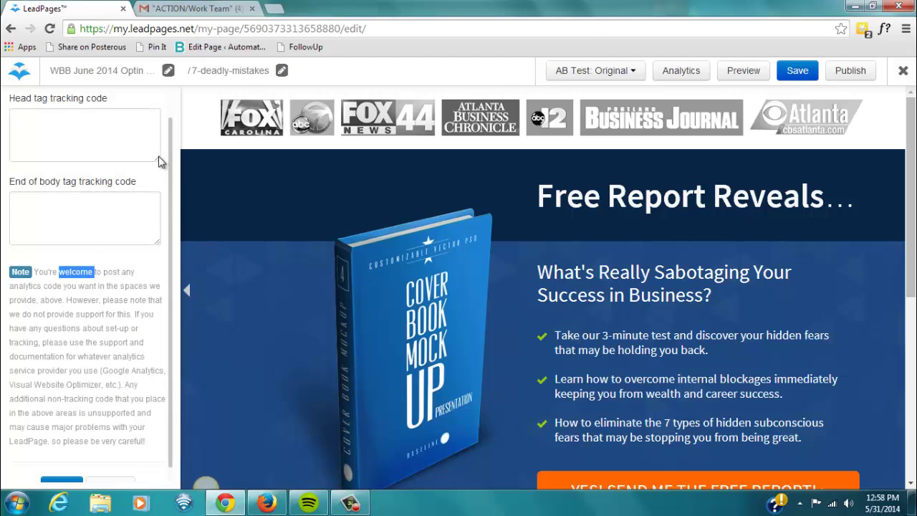
pyautogui.moveTo(170, 175); pyautogui.dragTo(171, 135)
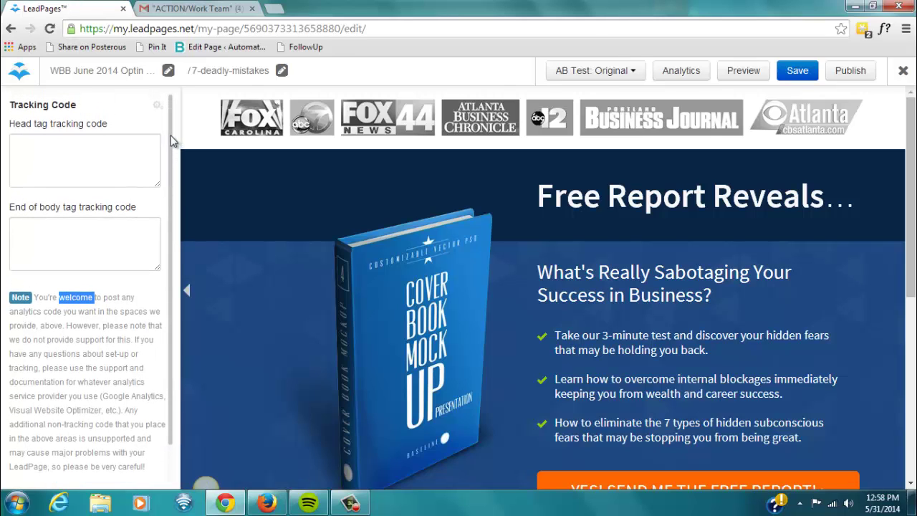
pyautogui.click(35, 147)
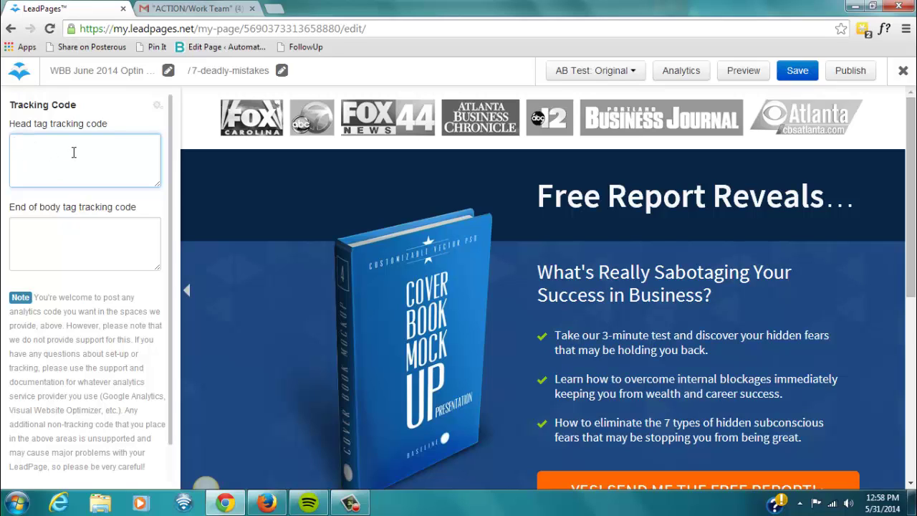
pyautogui.click(35, 235)
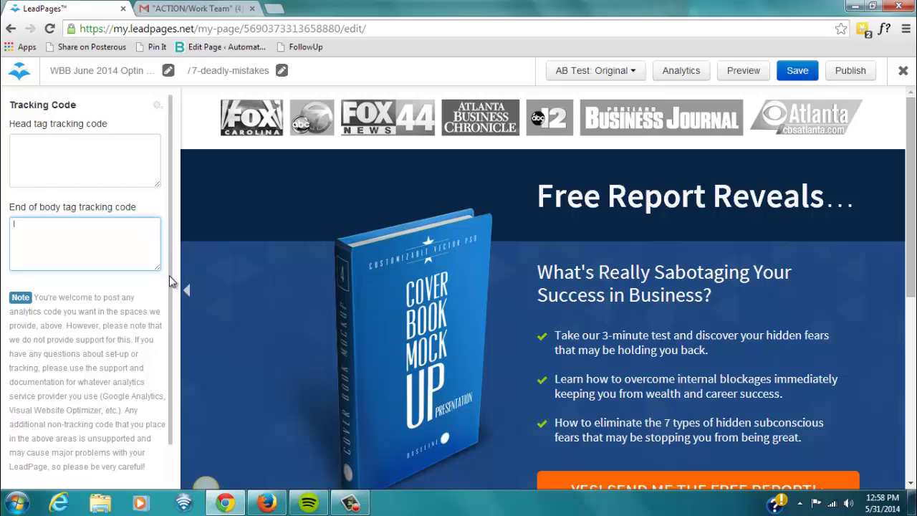
pyautogui.scroll(-5, 170, 281)
pyautogui.click(72, 471)
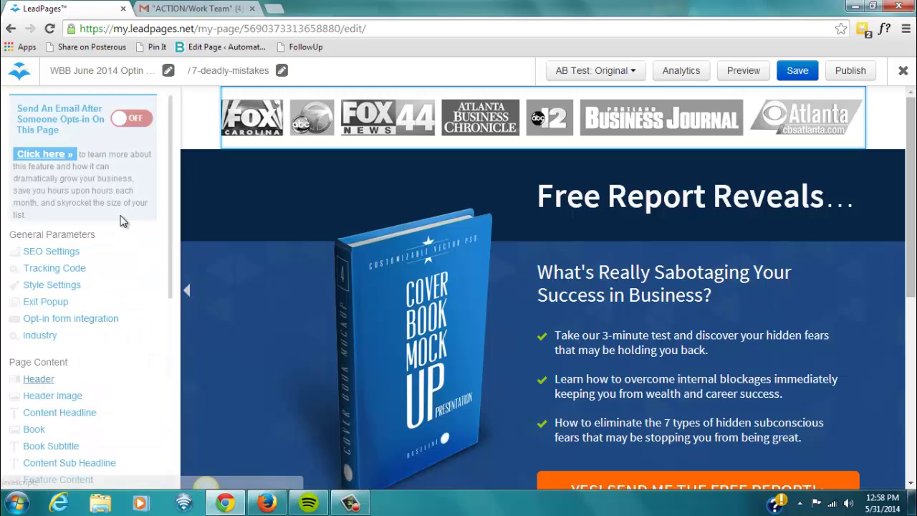
# - Review the page's style settings, including the color options and the main font choices, and cancel out of them
pyautogui.click(44, 287)
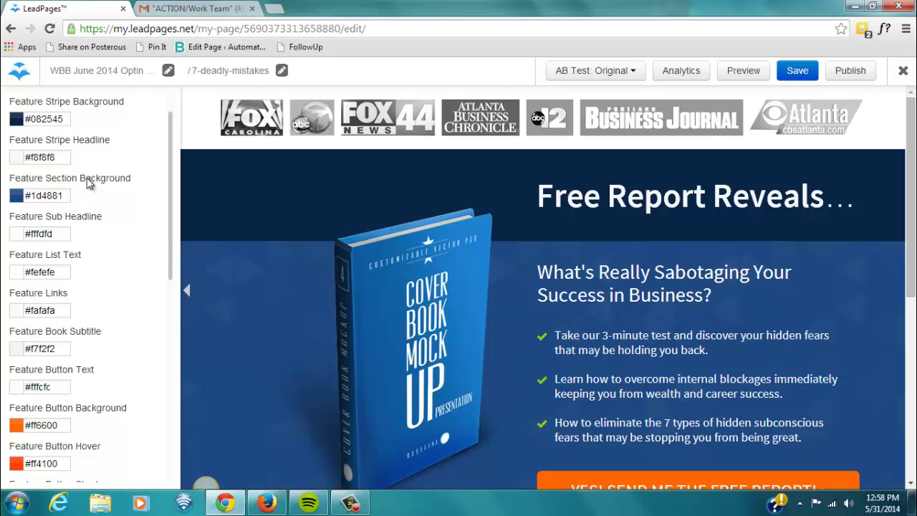
pyautogui.moveTo(169, 236); pyautogui.dragTo(170, 447)
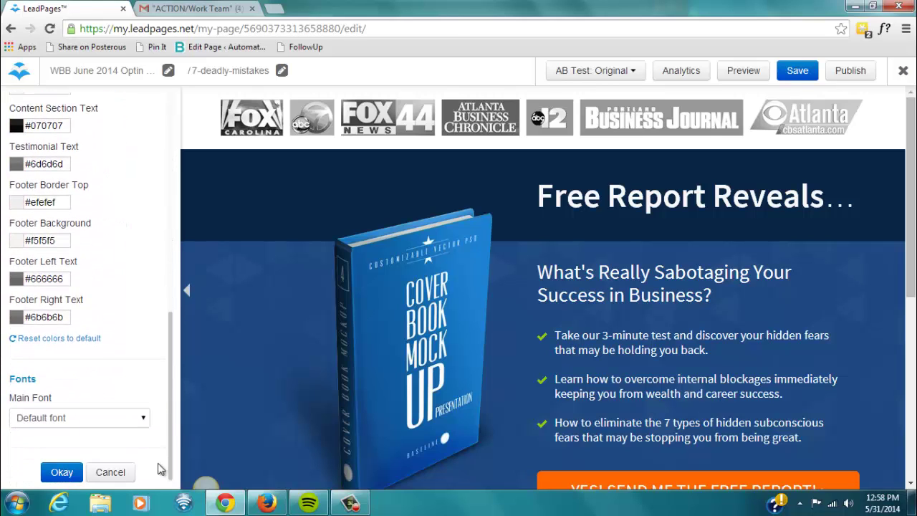
pyautogui.click(142, 419)
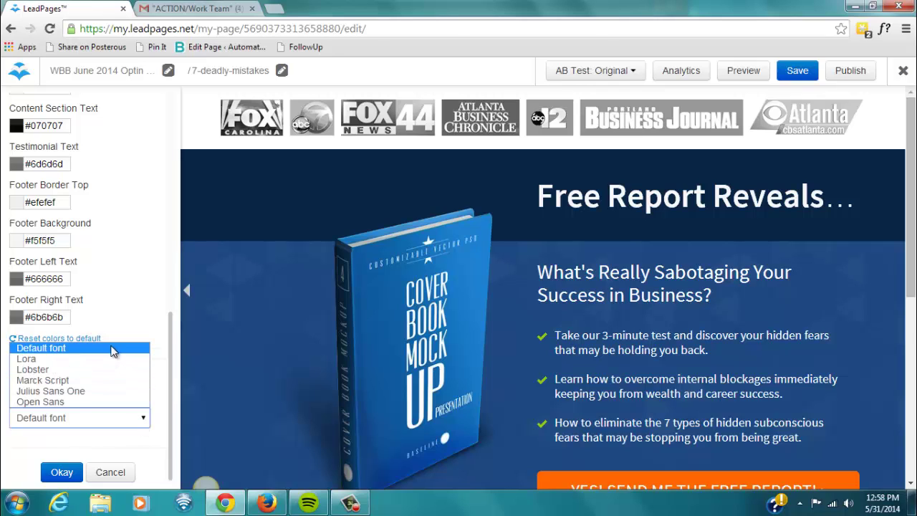
pyautogui.click(121, 473)
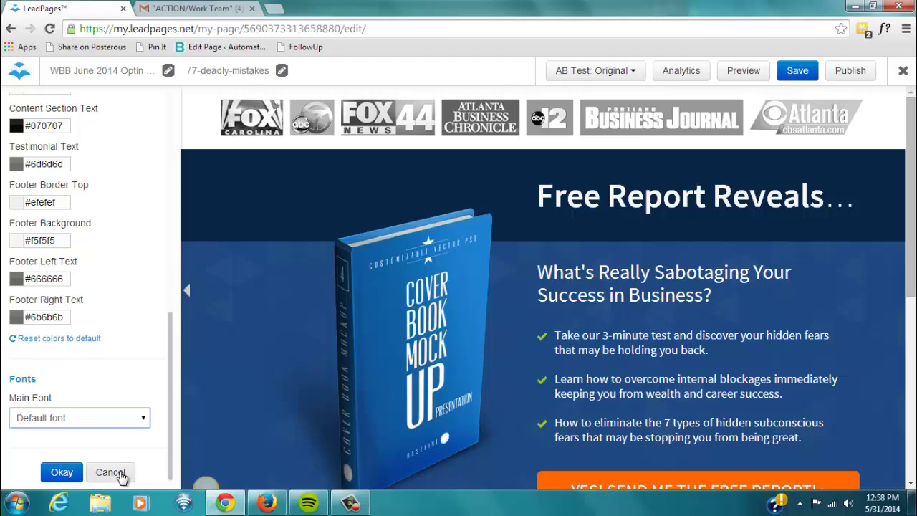
pyautogui.click(120, 473)
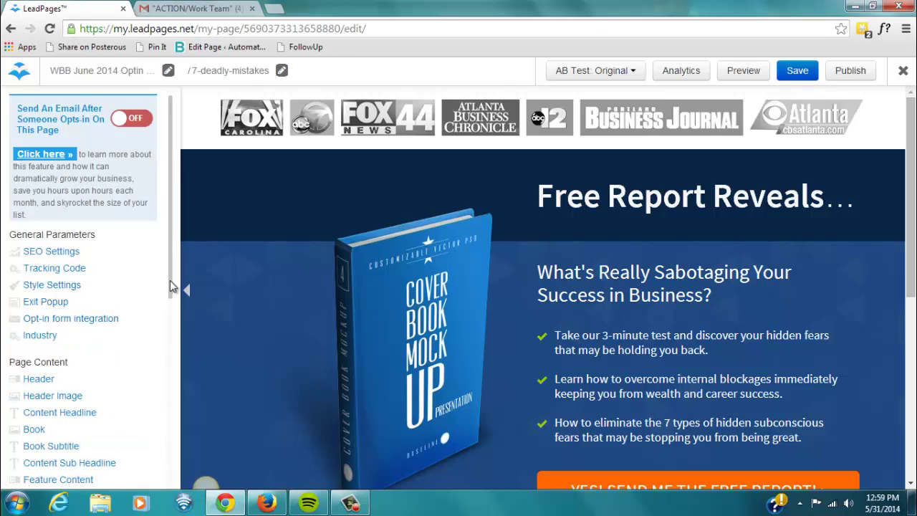
# - Choose OfficeAutopilot under HTML Copy / Paste in the opt-in form's integration settings
pyautogui.scroll(-2, 177, 314)
pyautogui.scroll(-2, 177, 314)
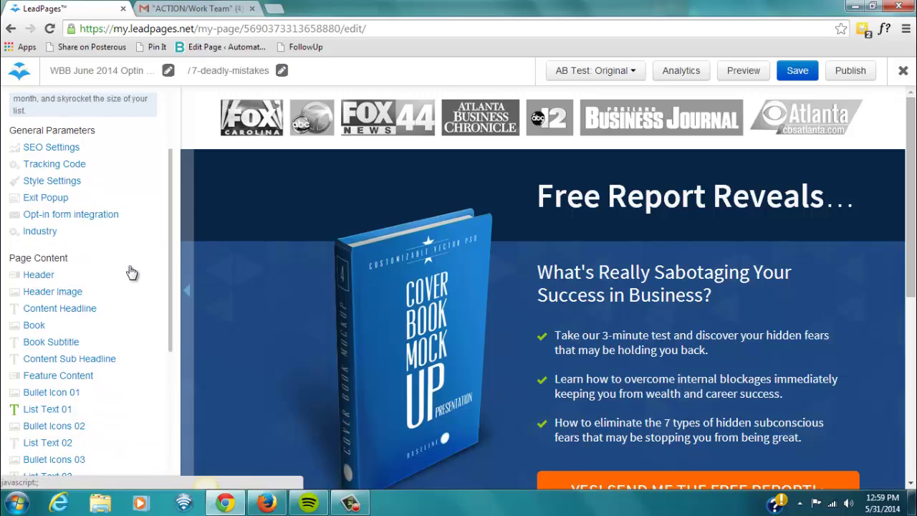
pyautogui.click(84, 219)
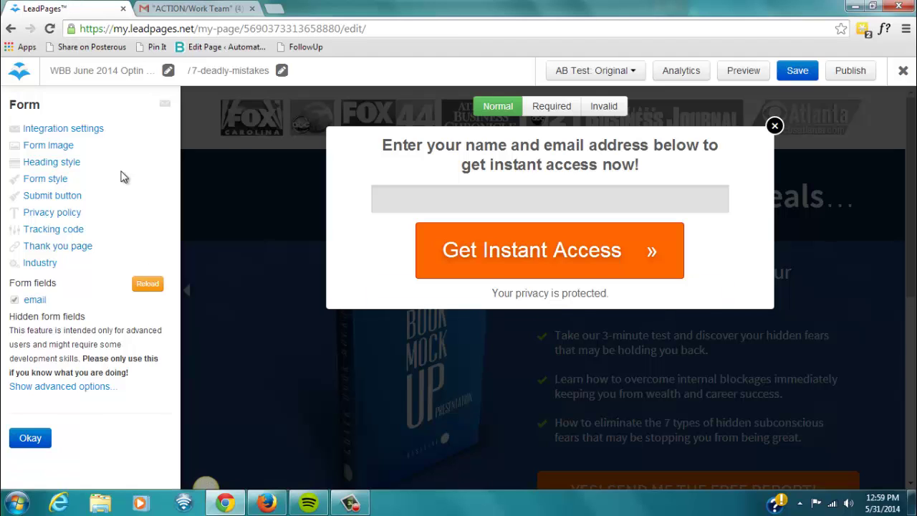
pyautogui.click(79, 134)
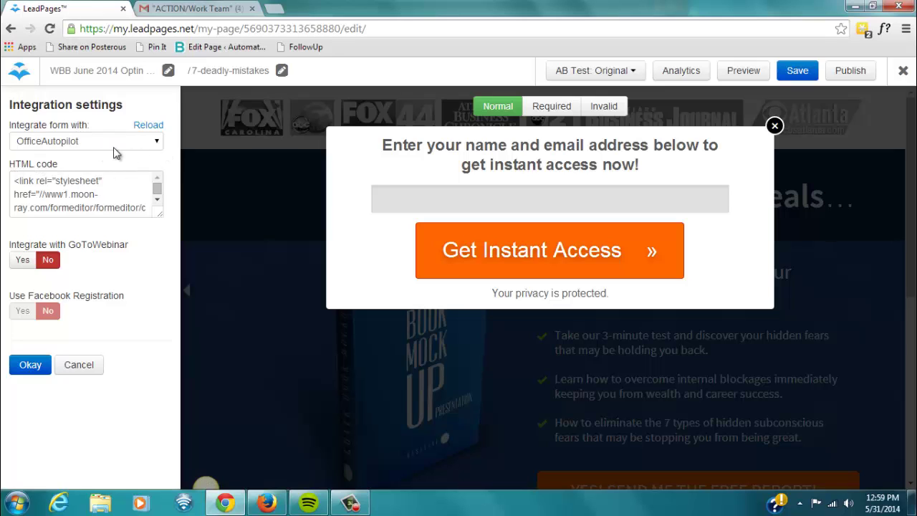
pyautogui.click(156, 143)
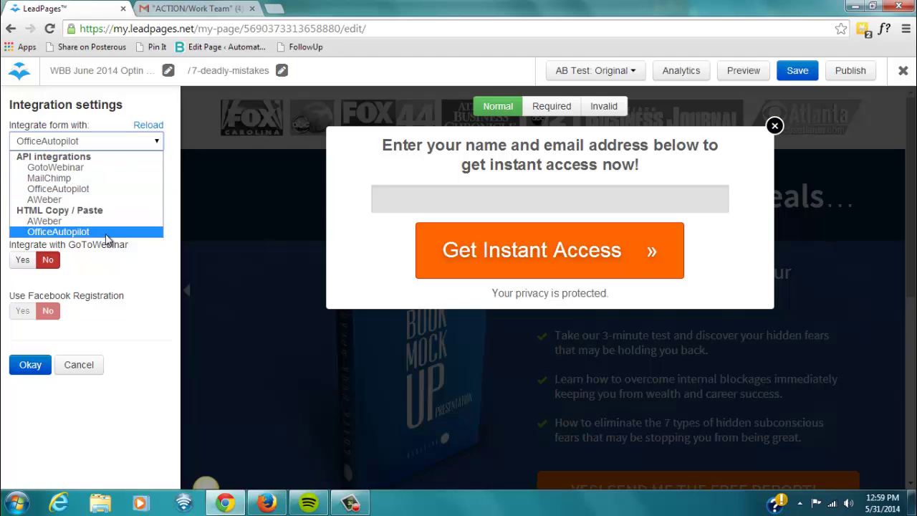
pyautogui.click(60, 232)
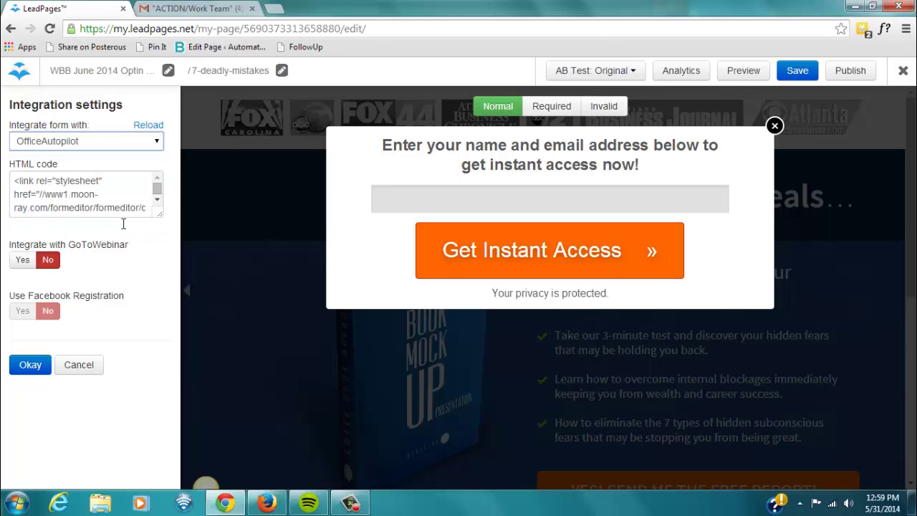
# - Switch to OfficeAutopilot to view the HTML version code of "BMB: WBB Opt-in June 2014 Video 1", and return to LeadPages, cancelling the integration settings
pyautogui.click(266, 503)
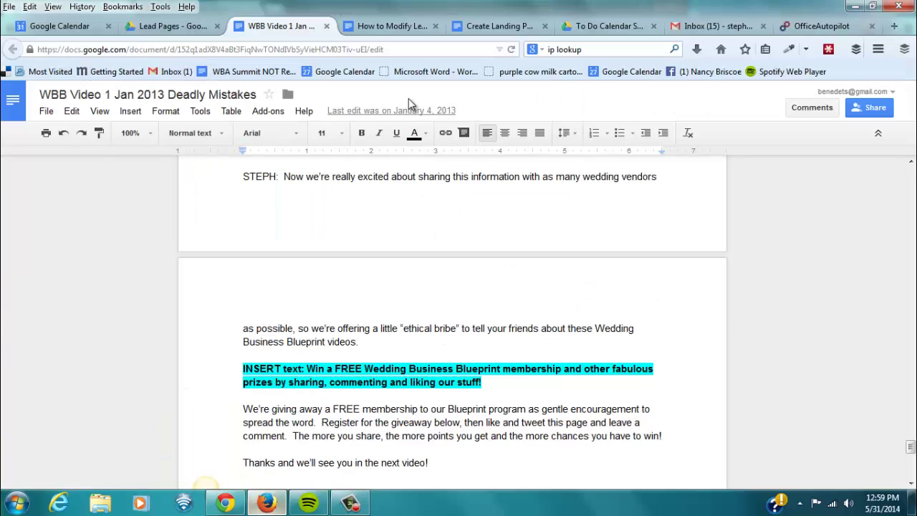
pyautogui.click(817, 25)
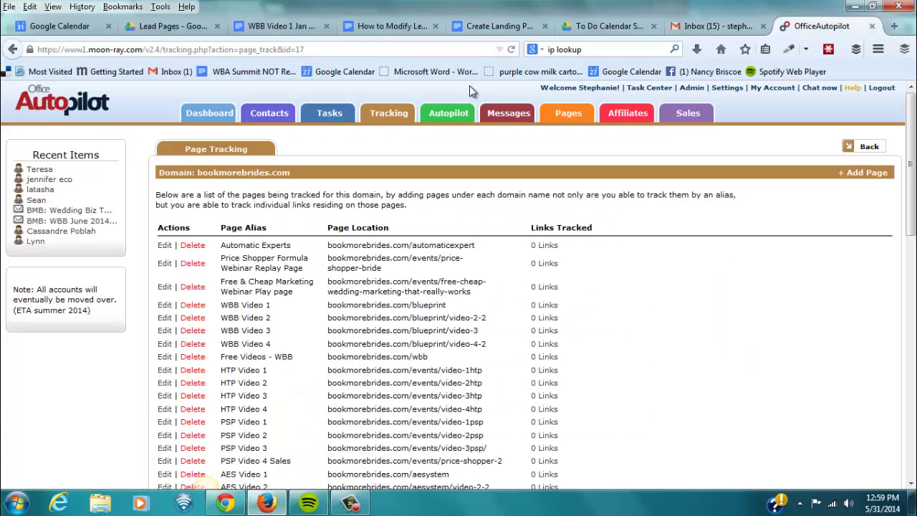
pyautogui.click(269, 114)
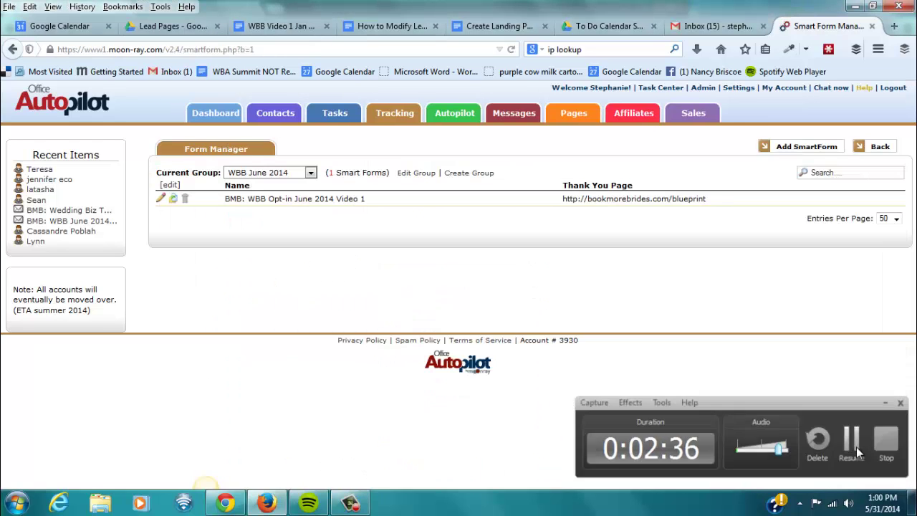
pyautogui.click(173, 201)
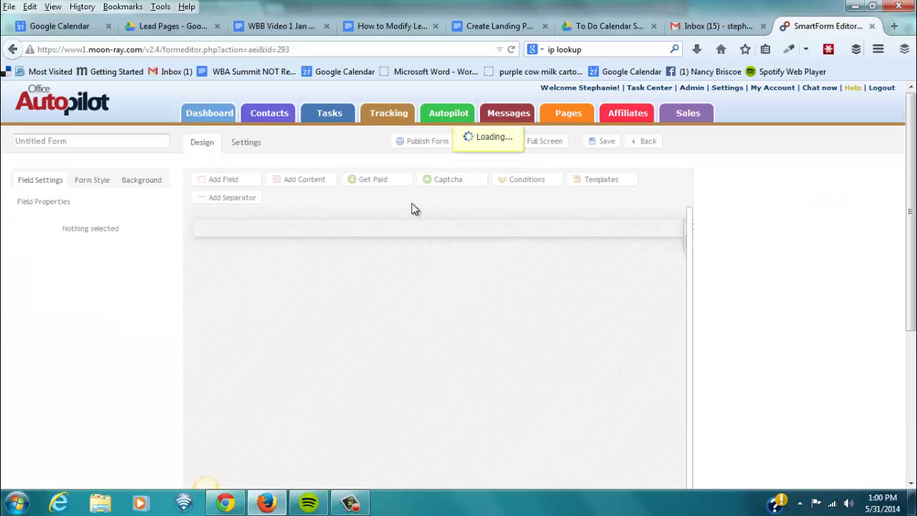
pyautogui.click(415, 144)
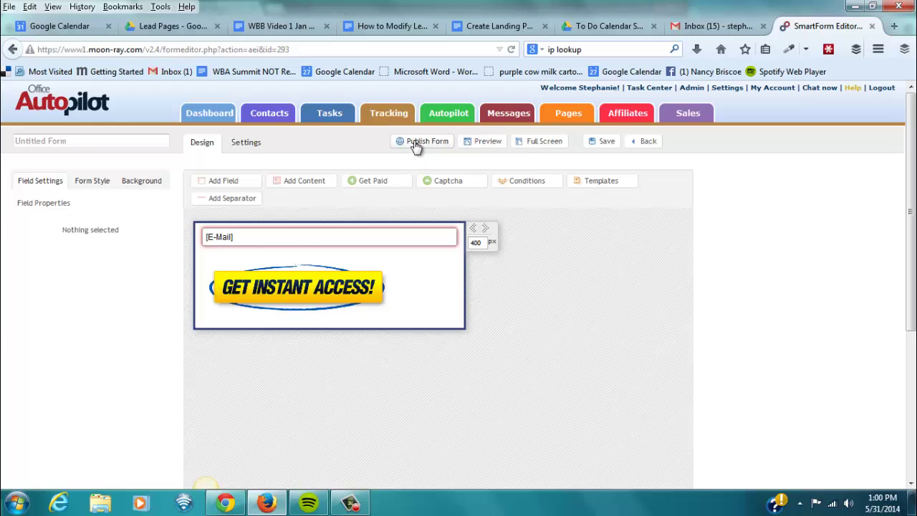
pyautogui.click(473, 189)
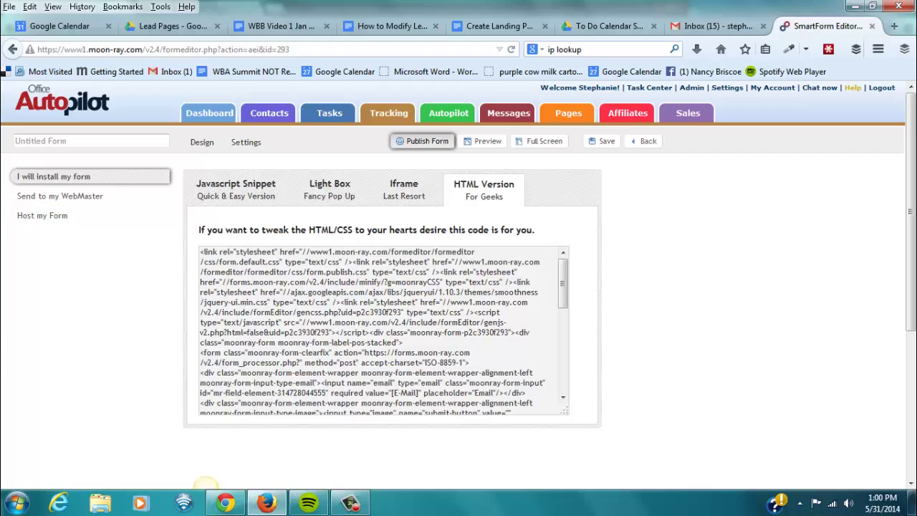
pyautogui.click(225, 503)
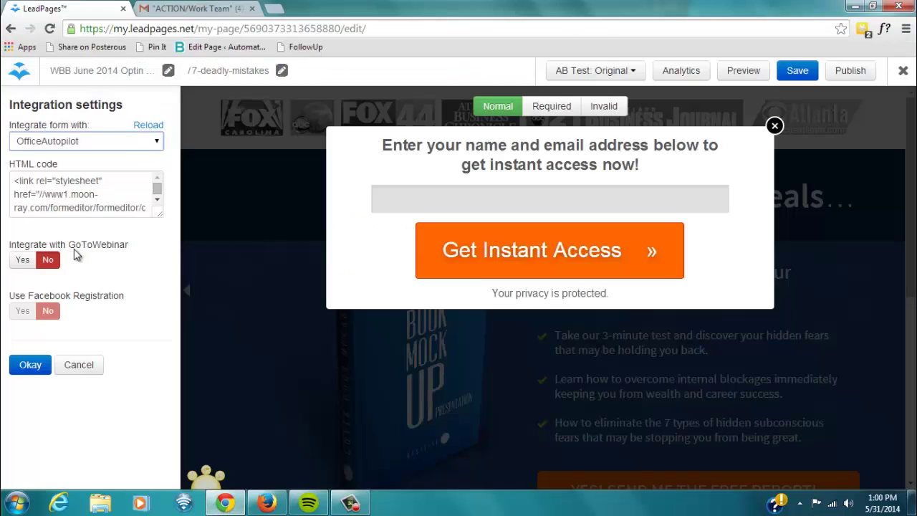
pyautogui.click(89, 367)
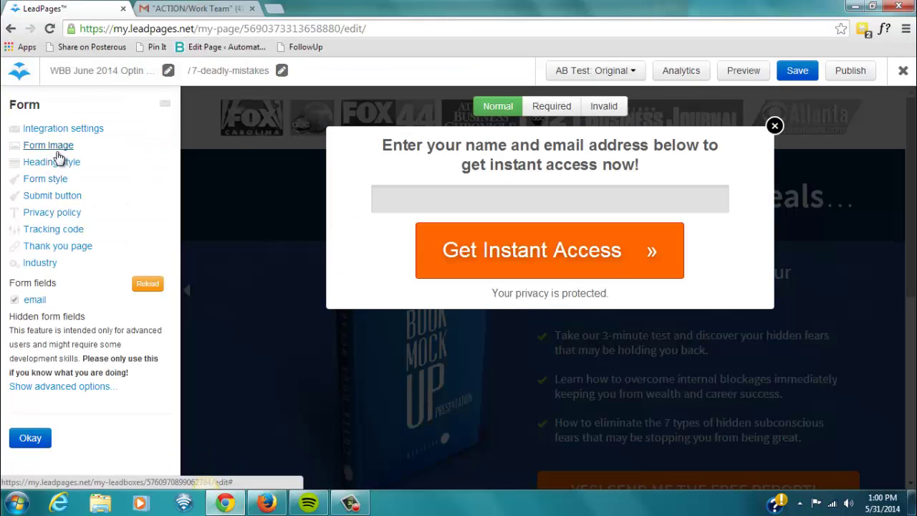
# - Check the opt-in form's heading style and privacy policy settings without changing them, and close the form editor
pyautogui.click(56, 166)
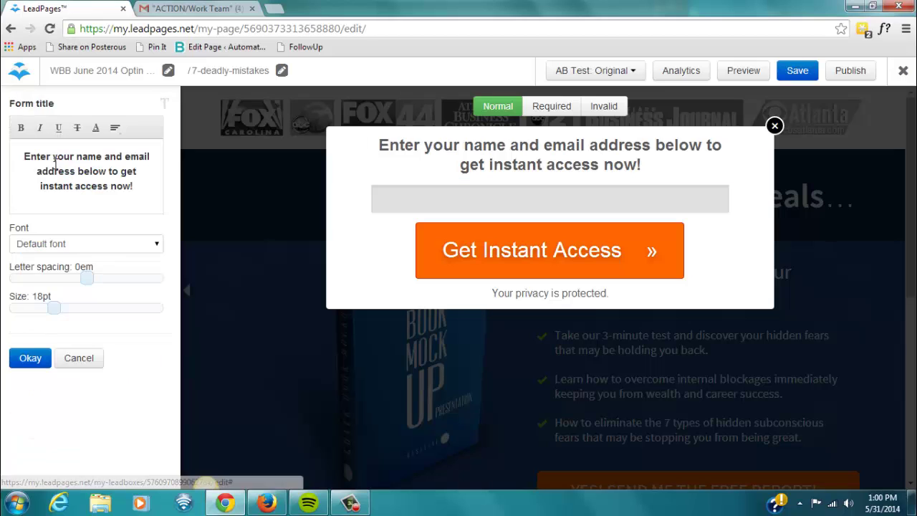
pyautogui.click(72, 357)
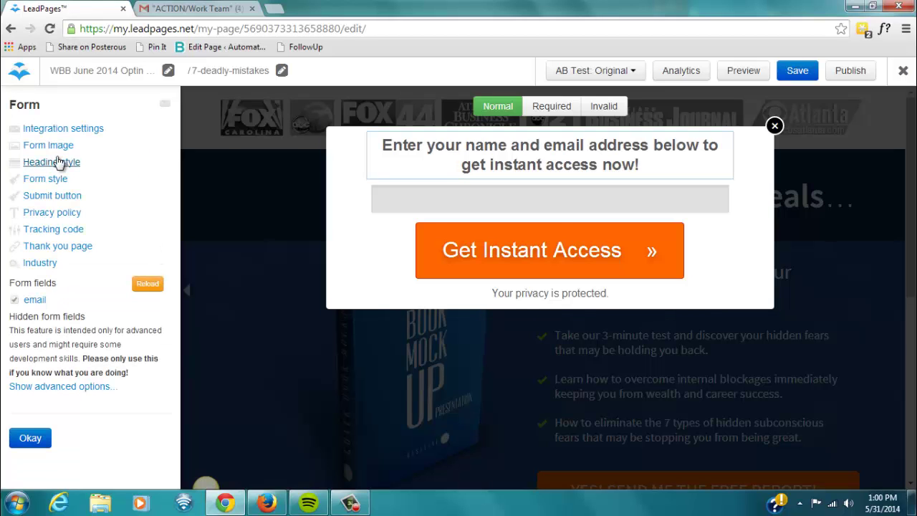
pyautogui.click(48, 215)
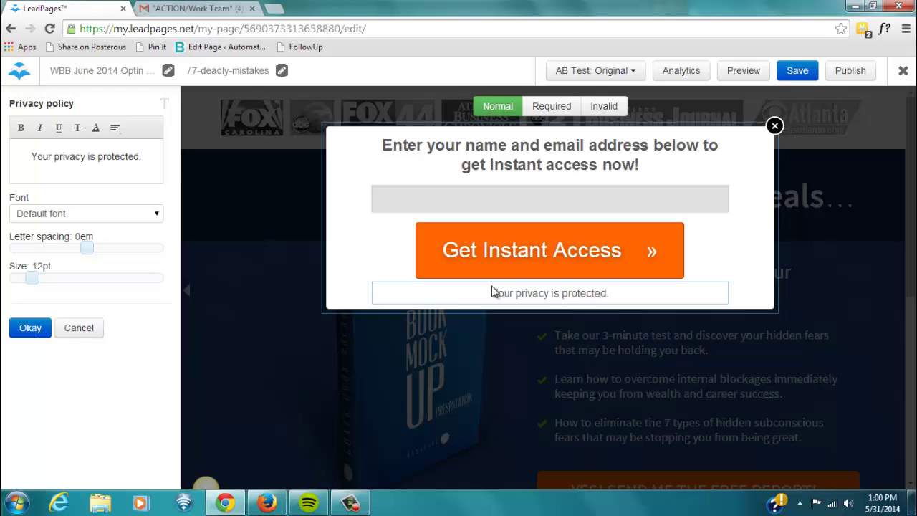
pyautogui.click(70, 330)
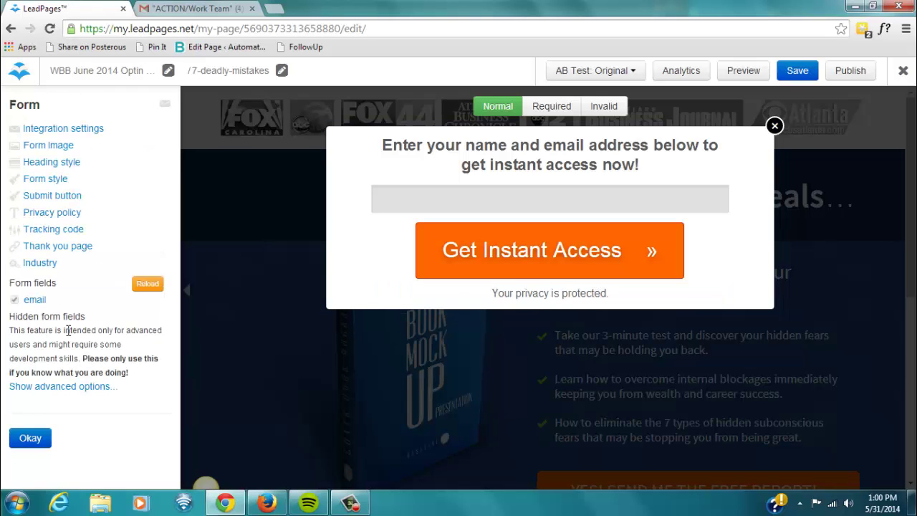
pyautogui.click(30, 437)
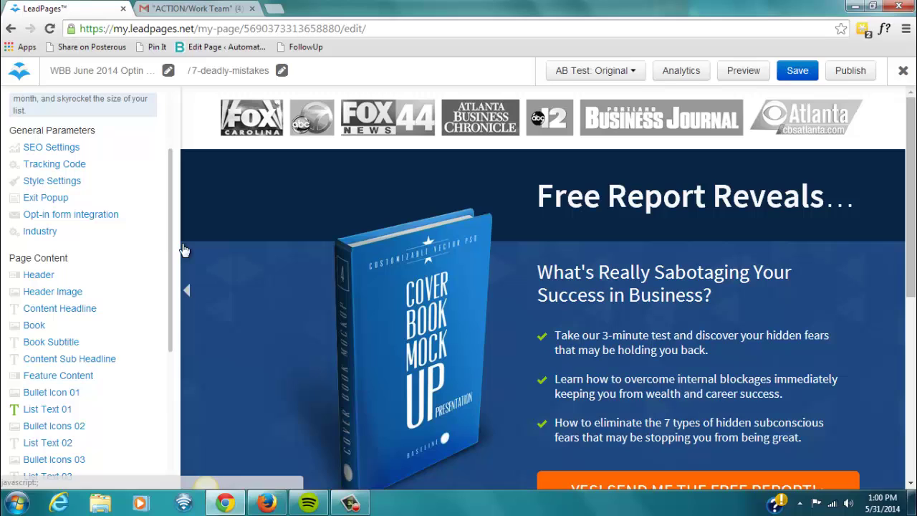
# - Examine the header image settings, including the image library and the recommended image size, and cancel out of them
pyautogui.scroll(-3, 166, 234)
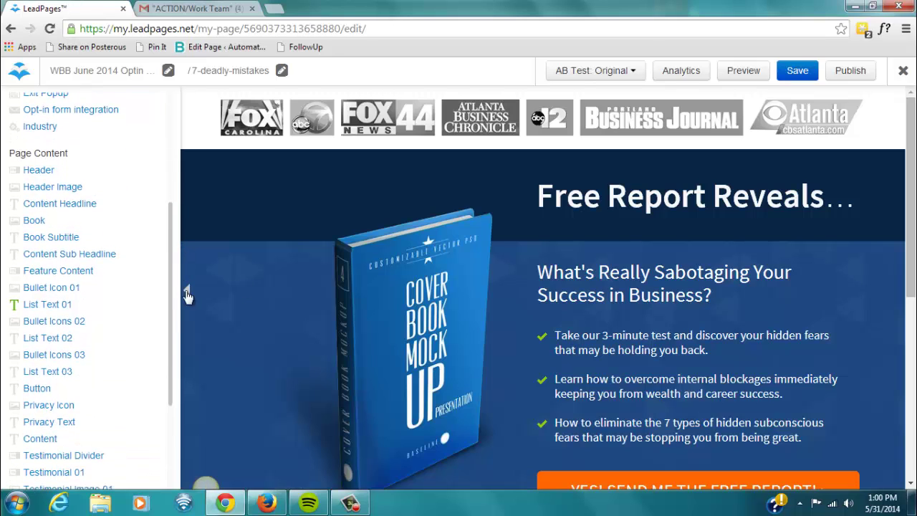
pyautogui.click(406, 125)
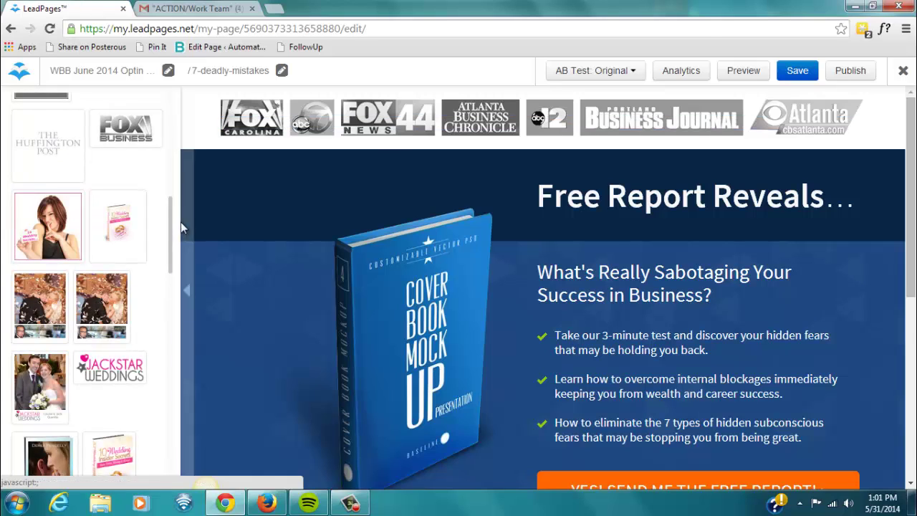
pyautogui.scroll(1, 171, 233)
pyautogui.scroll(5, 169, 206)
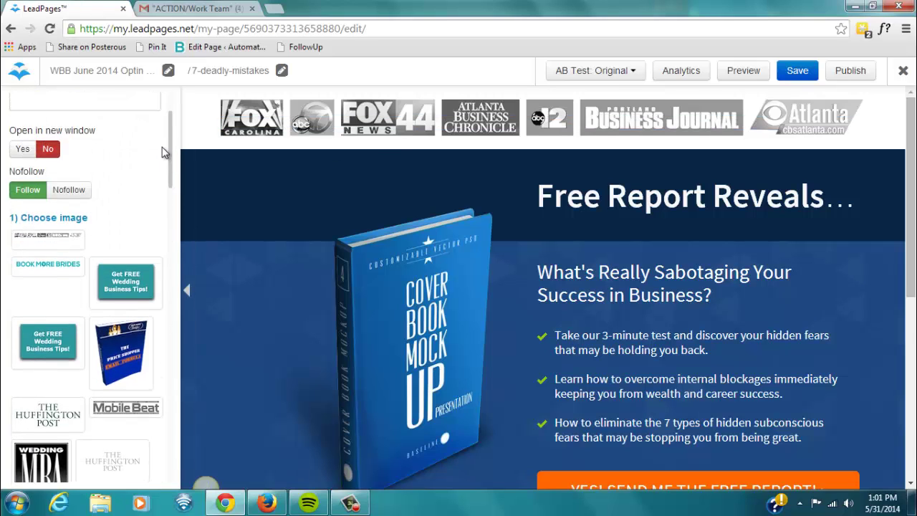
pyautogui.scroll(-3, 162, 165)
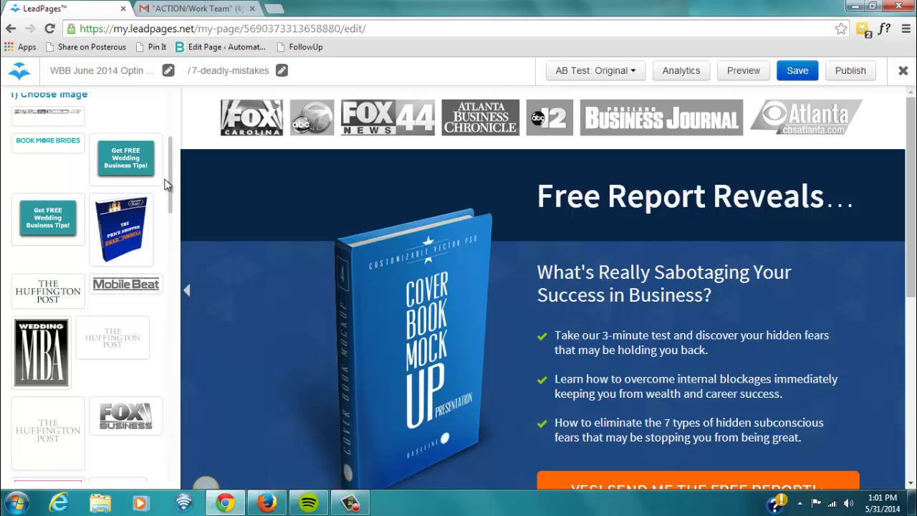
pyautogui.scroll(-2, 167, 208)
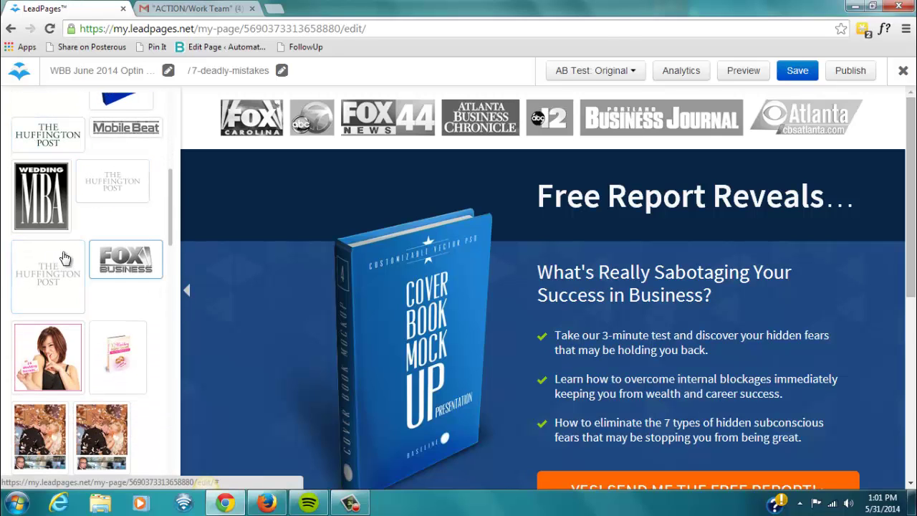
pyautogui.scroll(-1, 169, 243)
pyautogui.moveTo(169, 241); pyautogui.dragTo(180, 358)
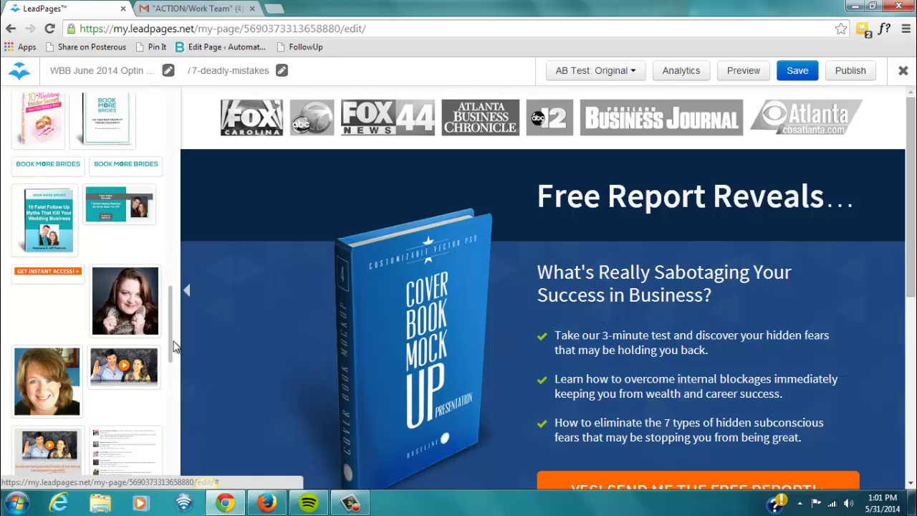
pyautogui.scroll(-1, 179, 377)
pyautogui.scroll(-5, 177, 378)
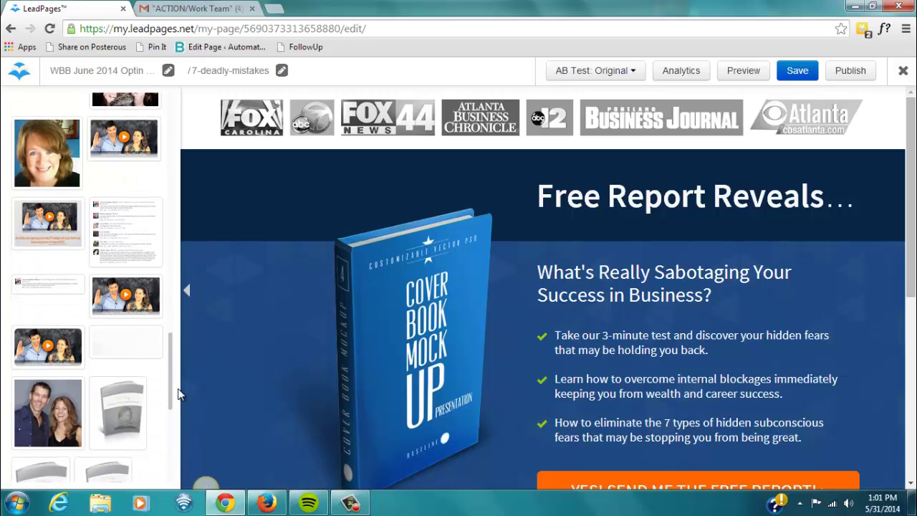
pyautogui.scroll(-5, 181, 419)
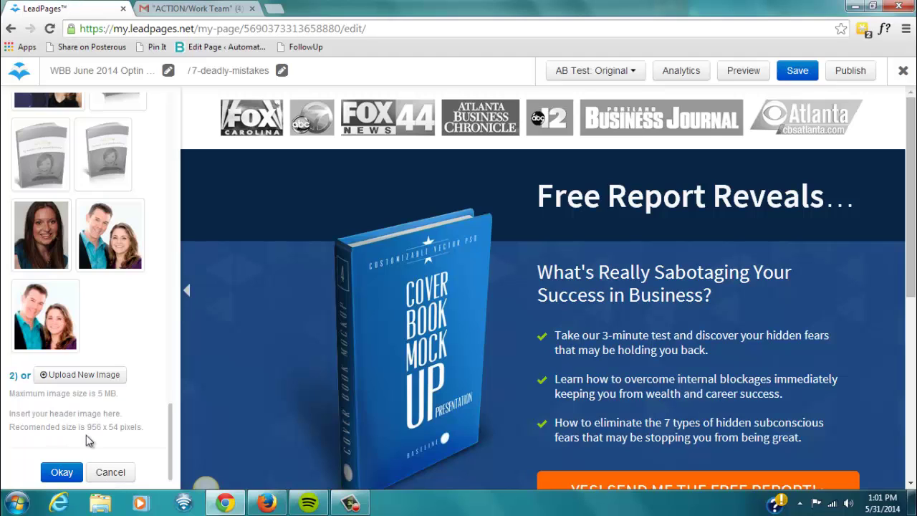
pyautogui.moveTo(87, 427); pyautogui.dragTo(119, 437)
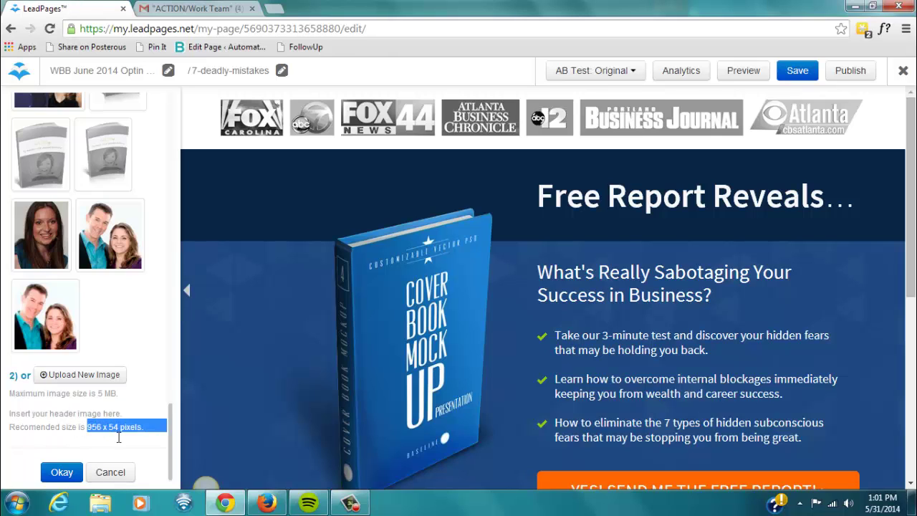
pyautogui.click(120, 478)
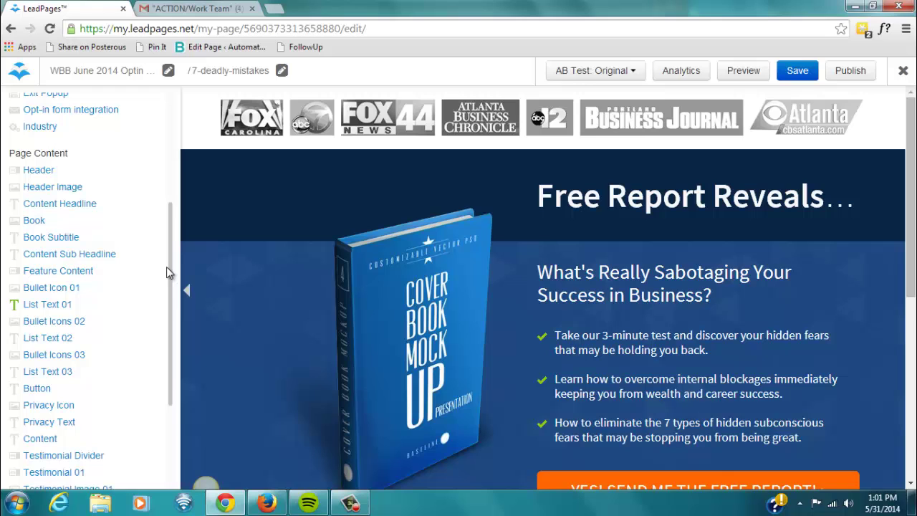
# - Look over the opt-in page's content and save the page
pyautogui.scroll(-5, 205, 485)
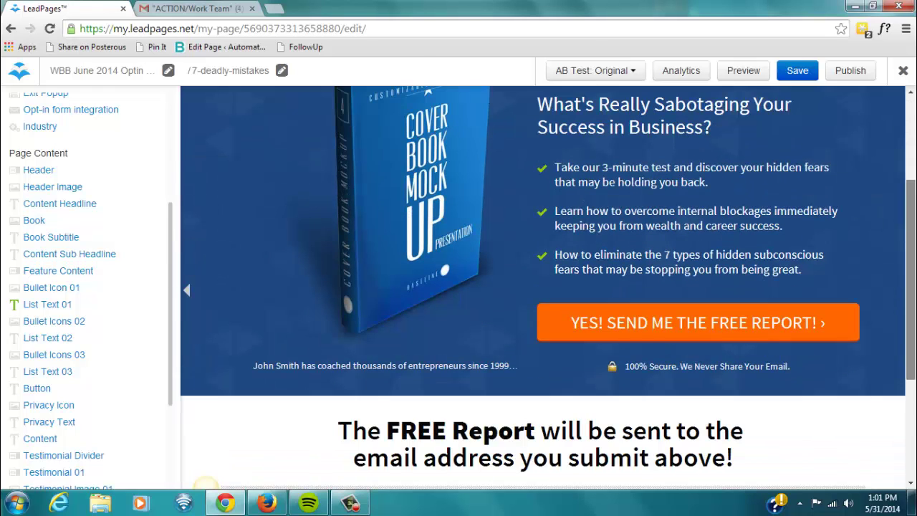
pyautogui.scroll(5, 876, 262)
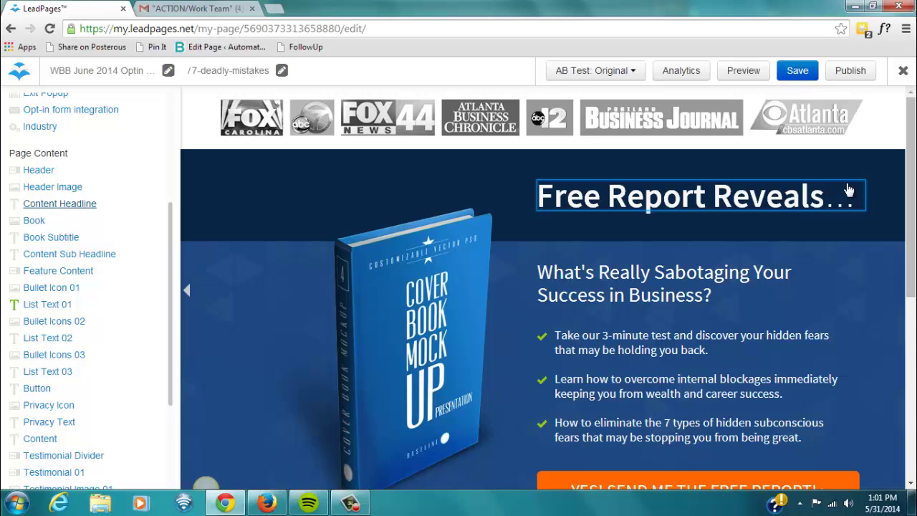
pyautogui.click(795, 73)
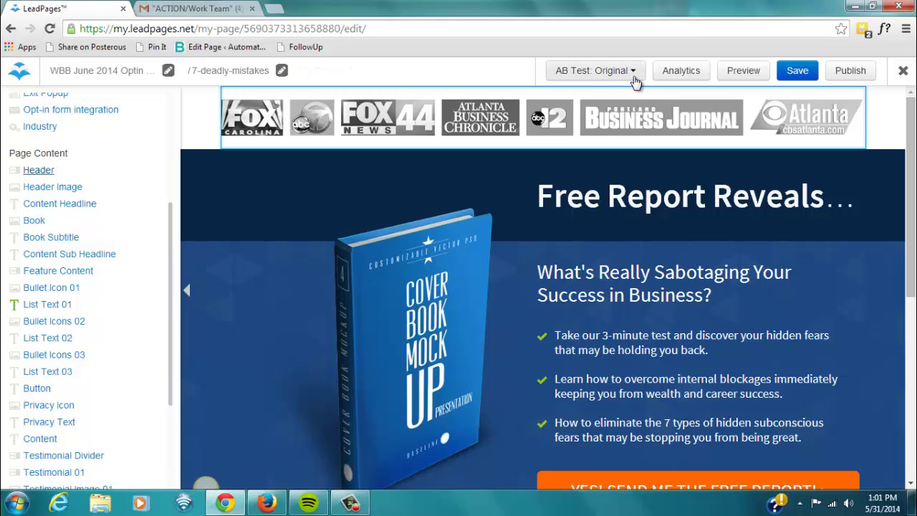
# - Check the A/B test variation options for the page without adding a new variation
pyautogui.click(629, 74)
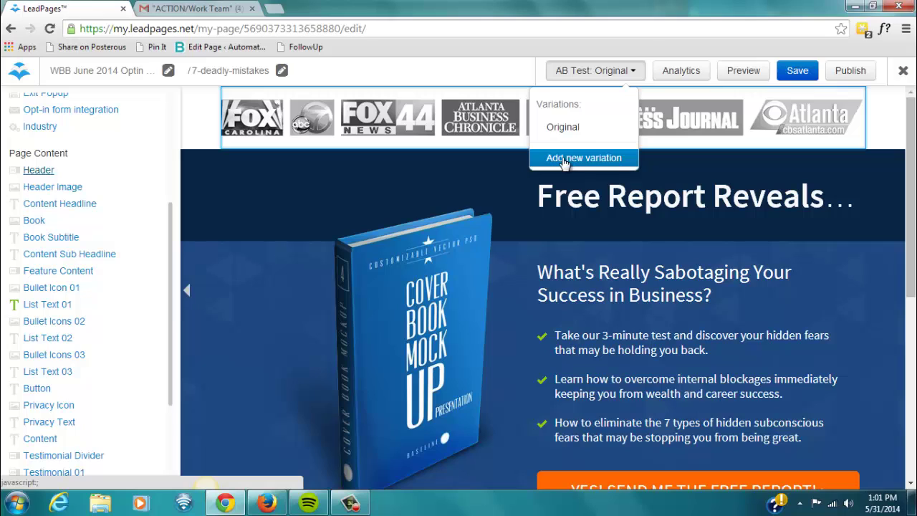
pyautogui.click(435, 65)
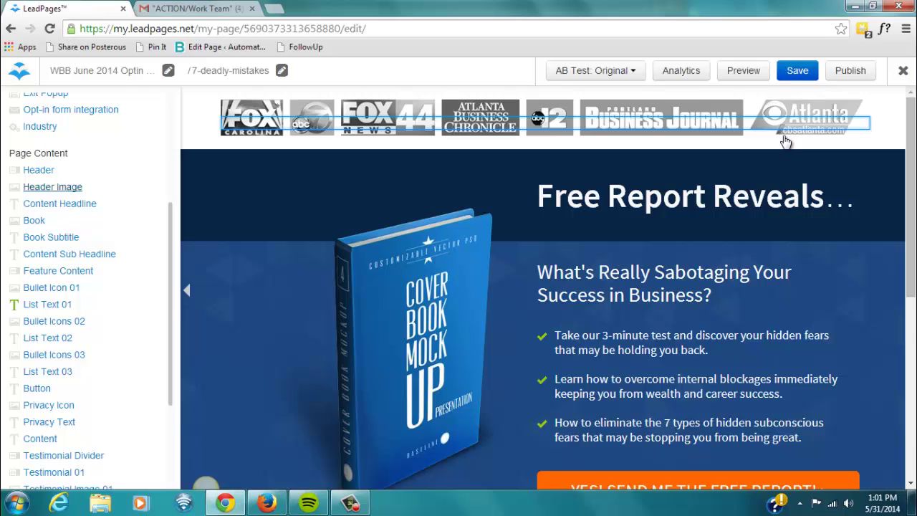
# - View the analytics chart of the page "WBB June 2014 Optin No Video", and return to the My Pages list
pyautogui.click(684, 72)
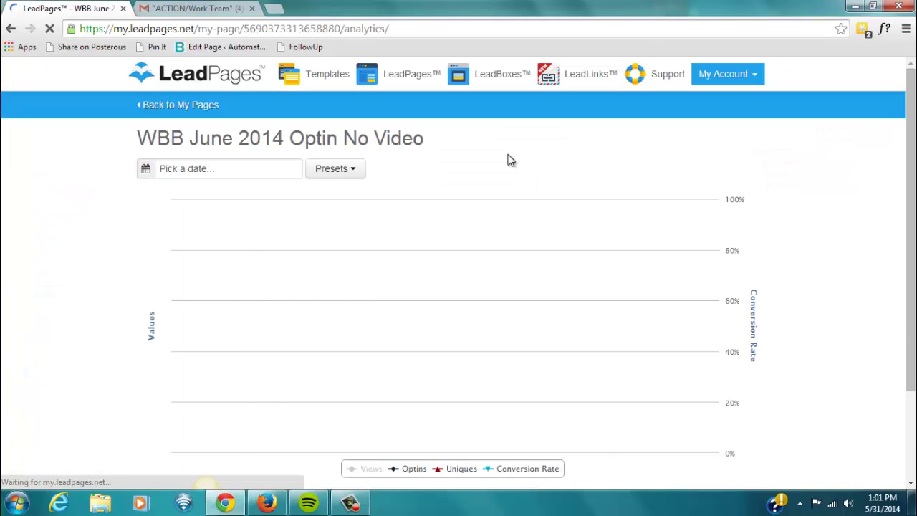
pyautogui.moveTo(911, 218); pyautogui.dragTo(914, 318)
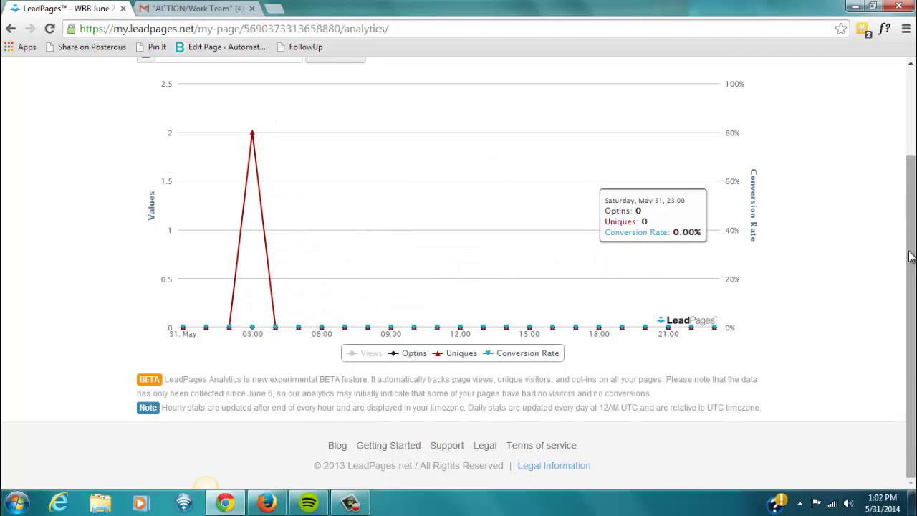
pyautogui.scroll(3, 743, 207)
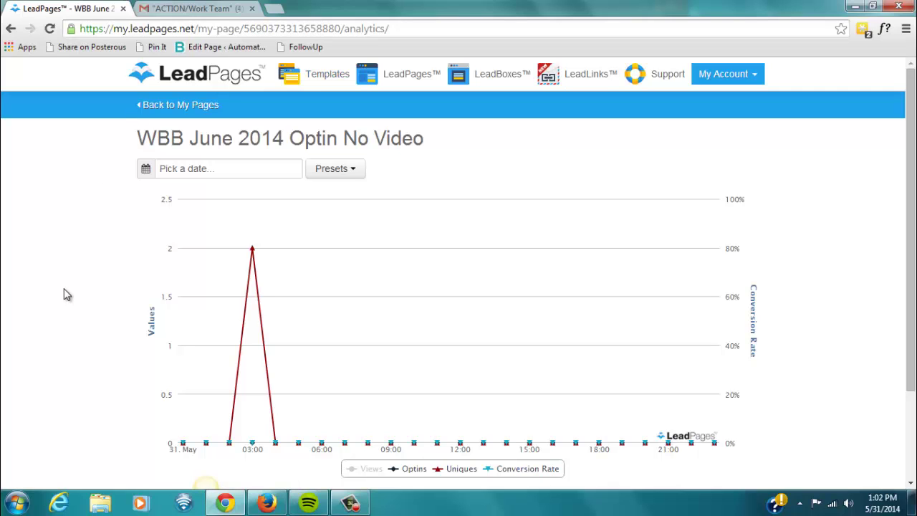
pyautogui.click(189, 108)
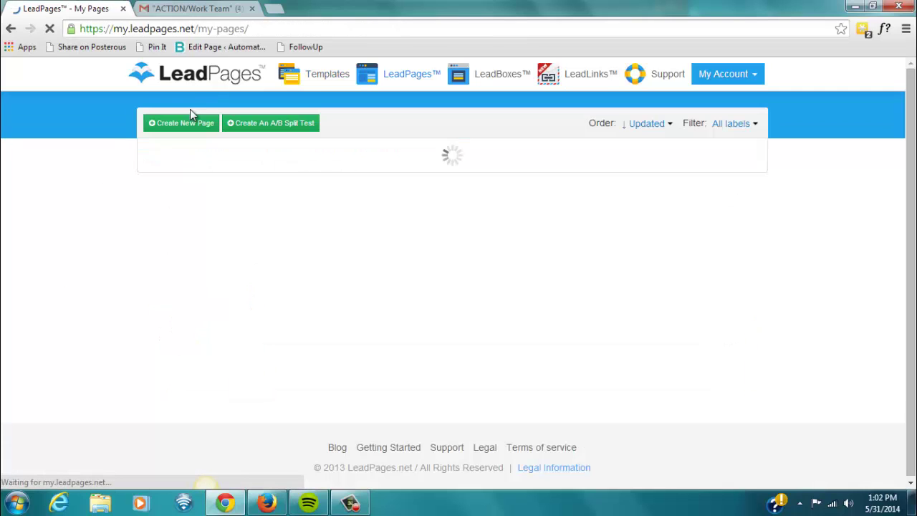